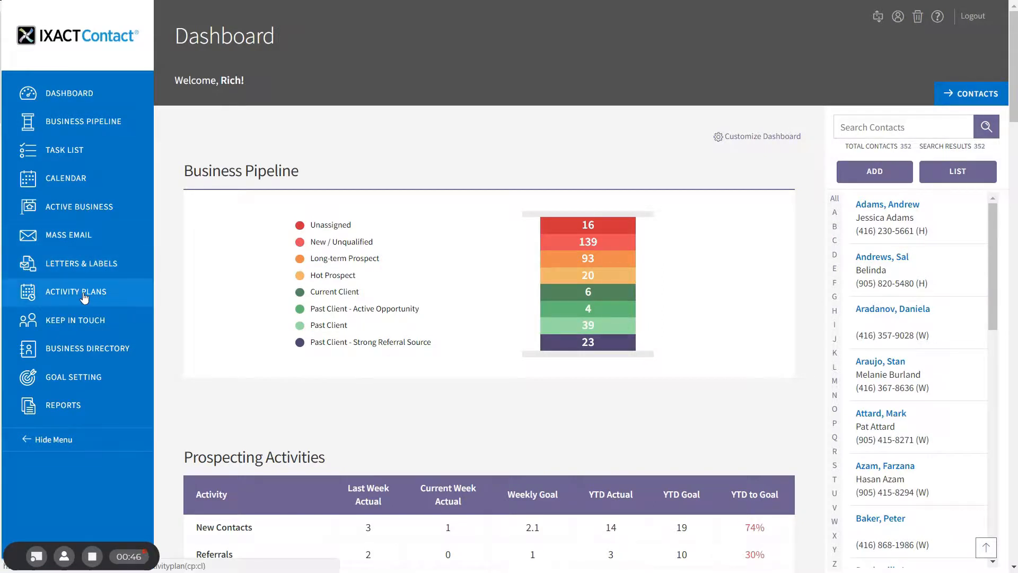
- Start a new listing activity plan named "My listing plan", leaving its method of correspondence as (Not Applicable)
left_click(84, 299)
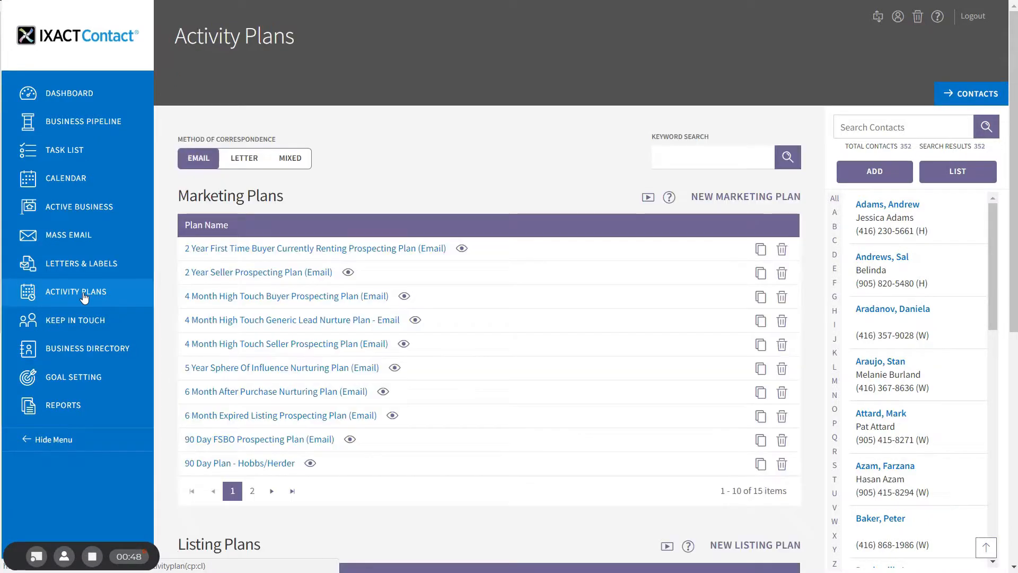
scroll(1016, 136, "down", 7)
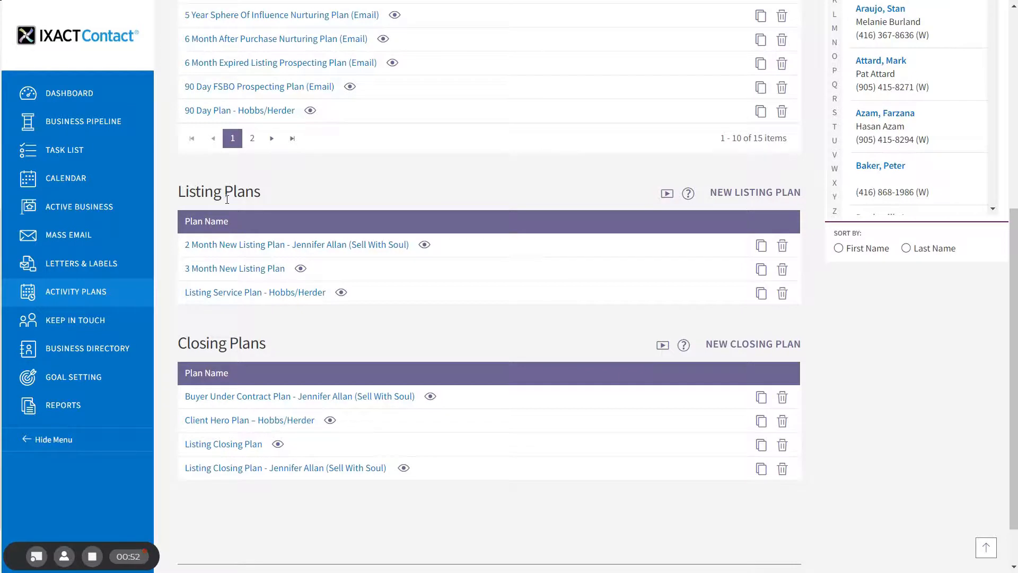
left_click(747, 193)
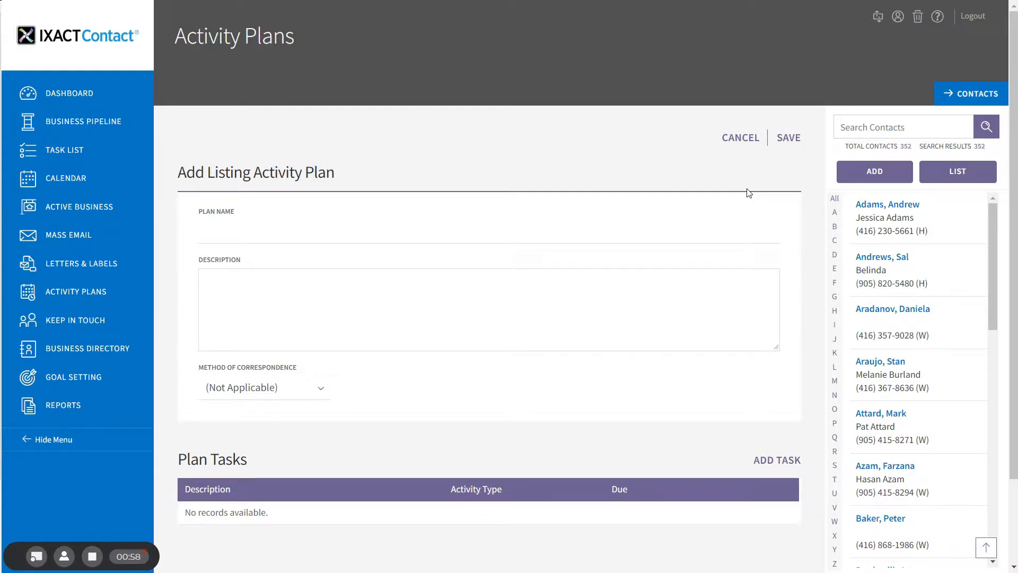
left_click(282, 231)
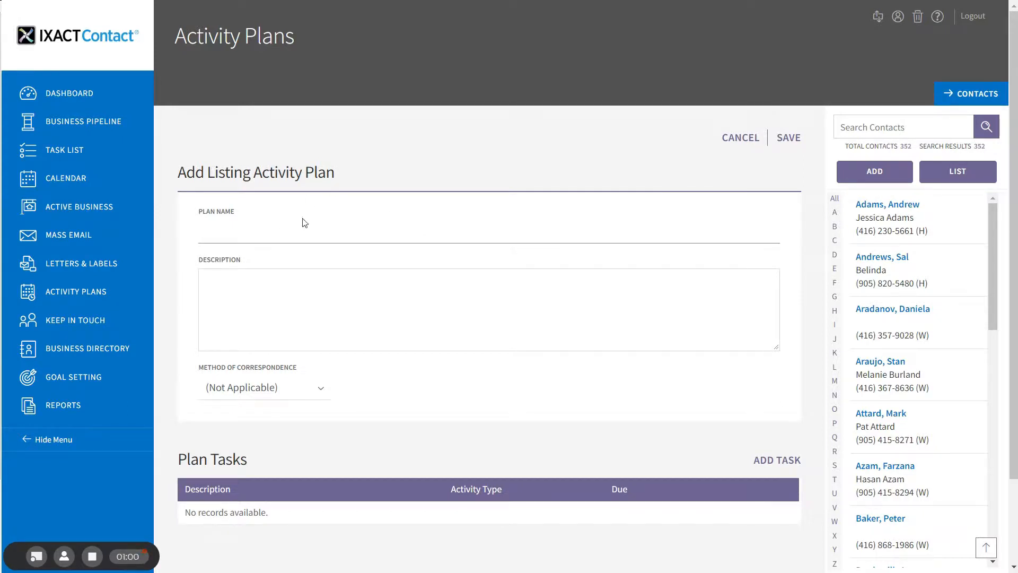
type("My listing plan")
left_click(295, 393)
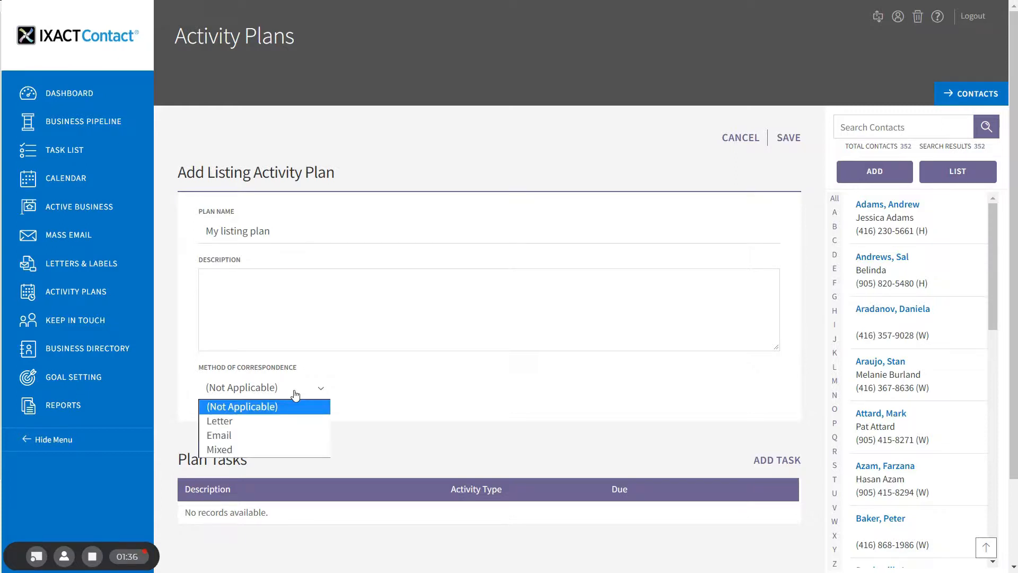
left_click(293, 386)
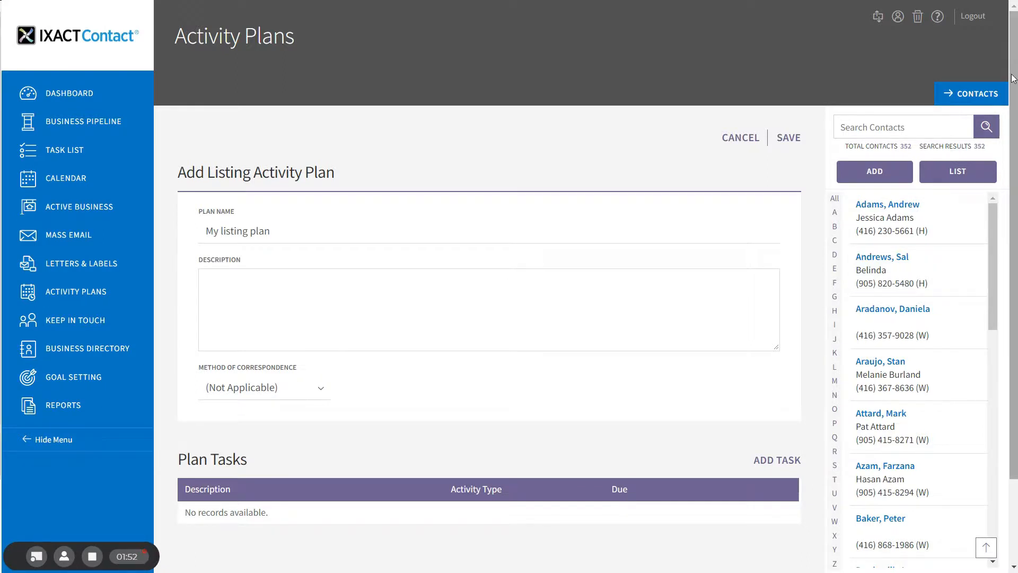
- Add a plan task described as "Take pictures" with the To-do activity type
scroll(583, 371, "down", 3)
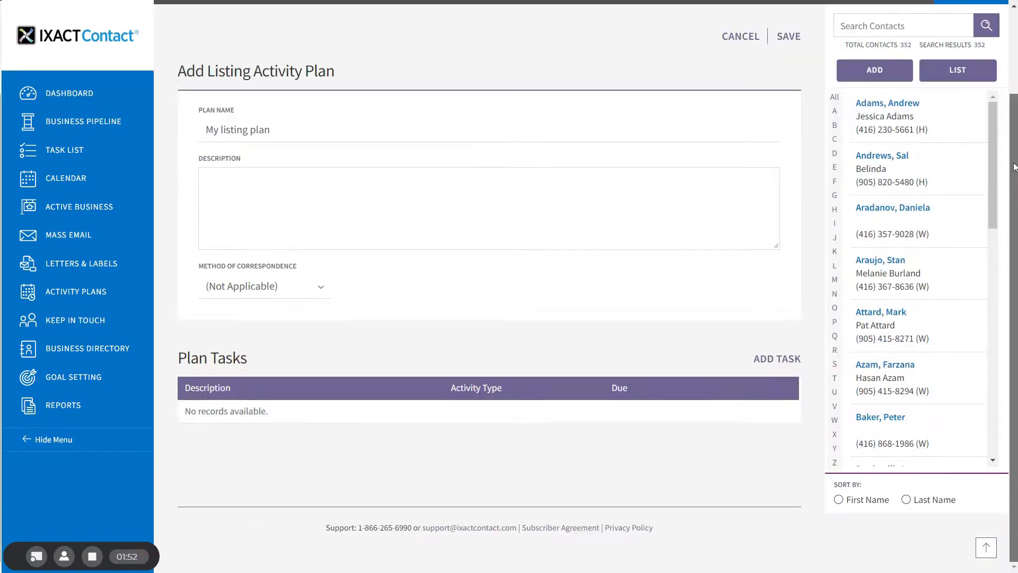
left_click(776, 360)
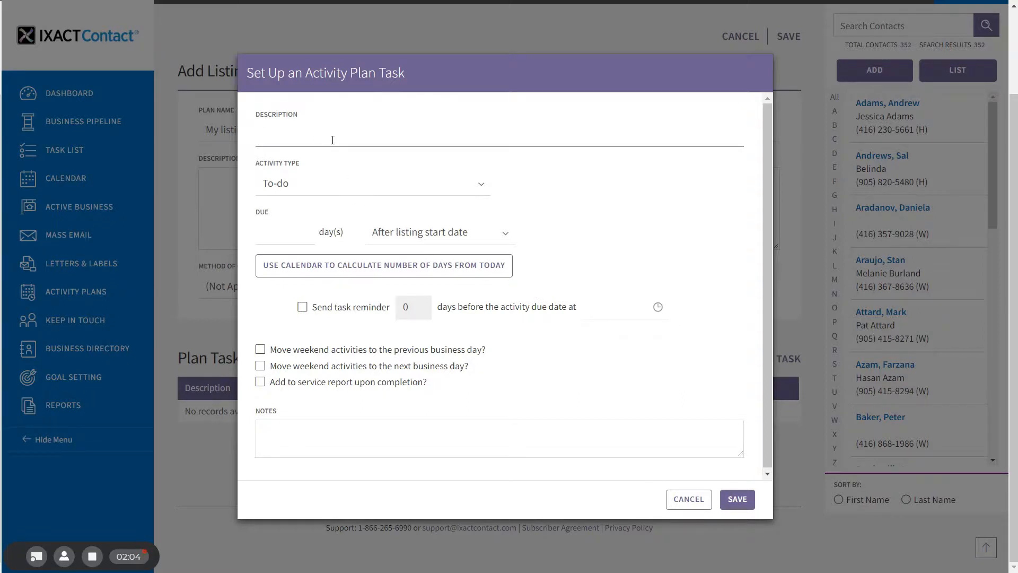
type("Take pictures")
left_click(285, 185)
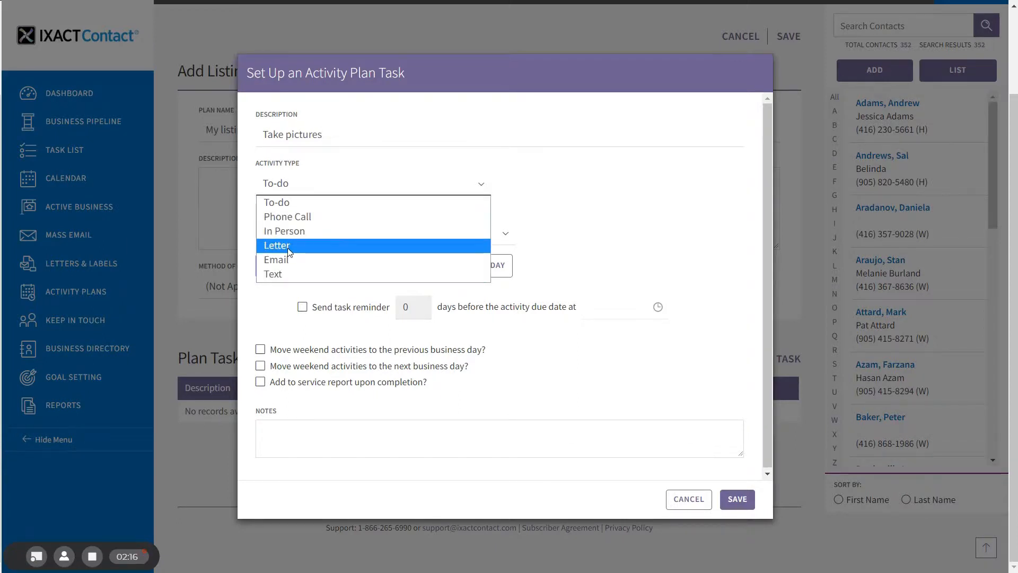
left_click(280, 205)
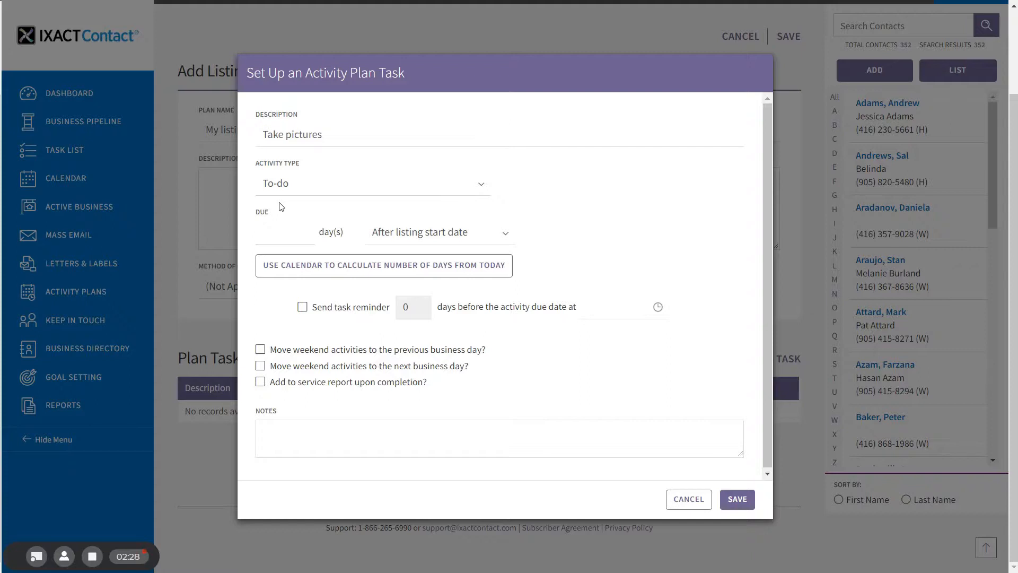
- Make the task due 1 day after the listing start date
left_click(461, 234)
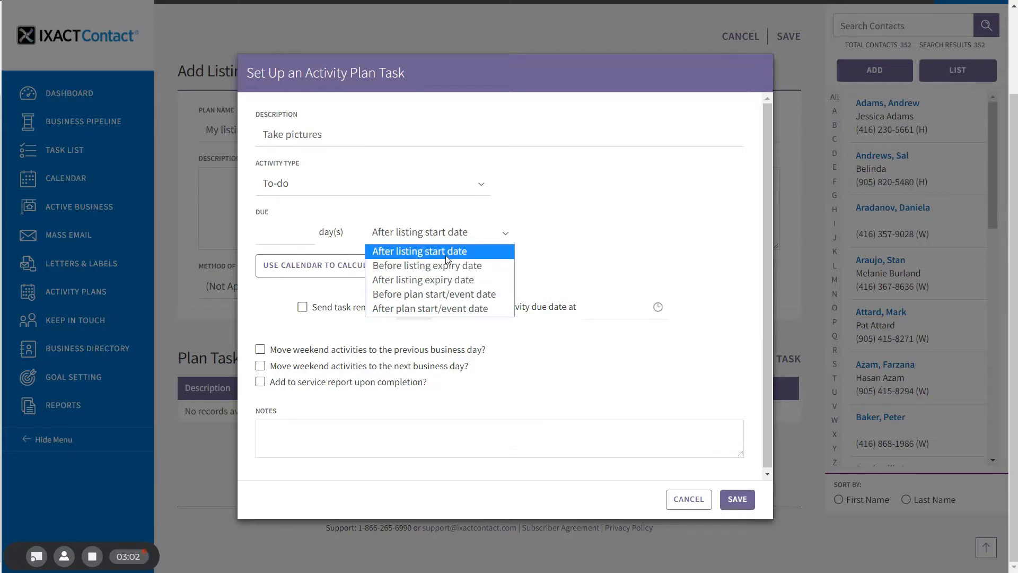
left_click(439, 256)
left_click(293, 232)
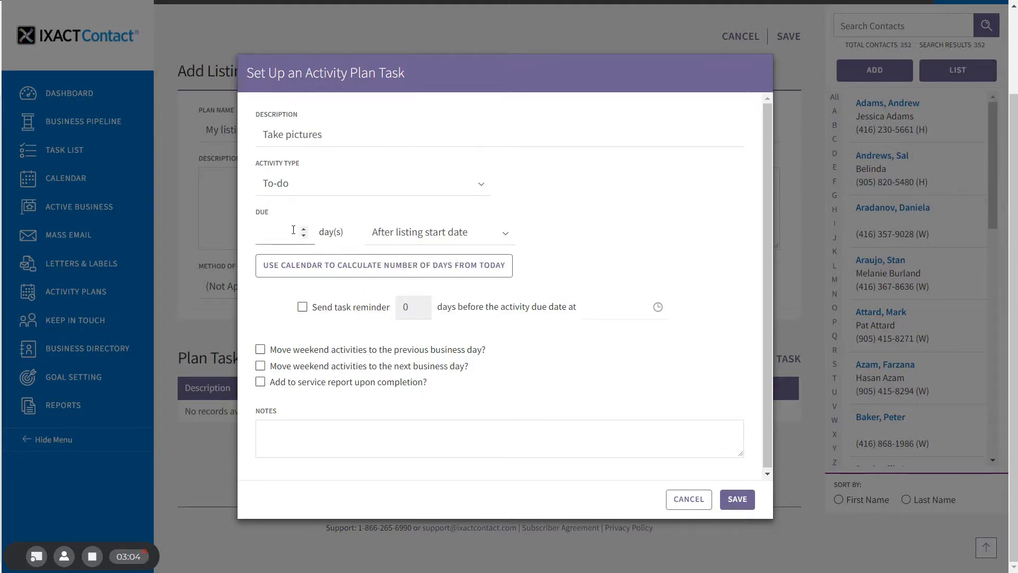
type("1")
- Enable a task reminder 1 day before the activity due date at 8:00 AM
left_click(302, 308)
left_click_drag(412, 308, 399, 306)
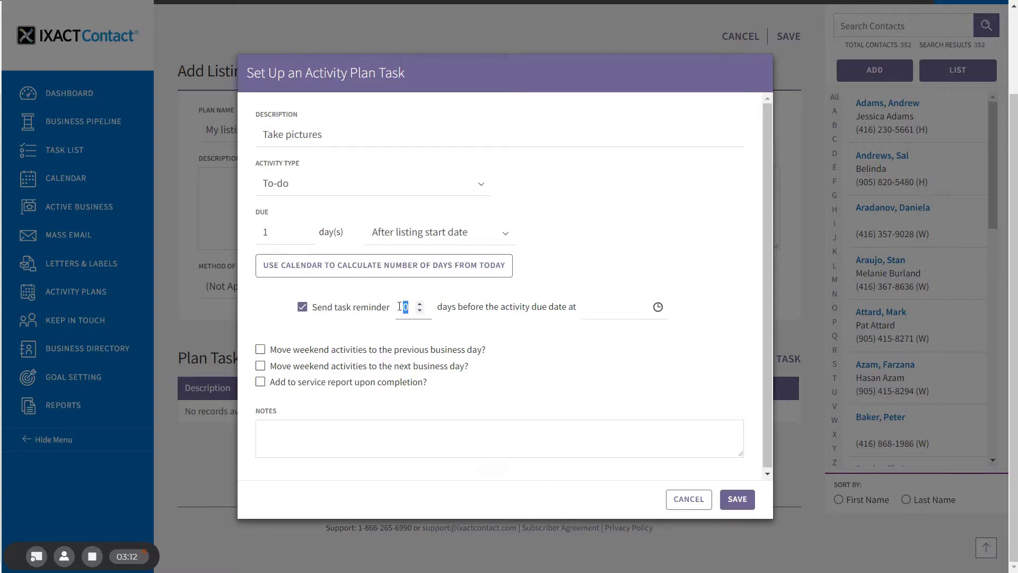
type("1")
left_click(657, 307)
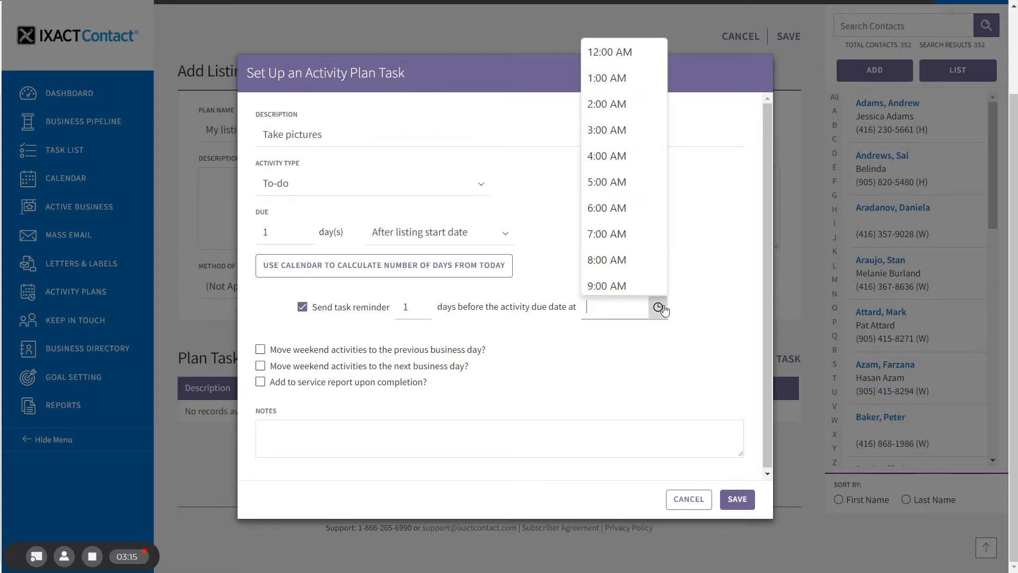
left_click(612, 260)
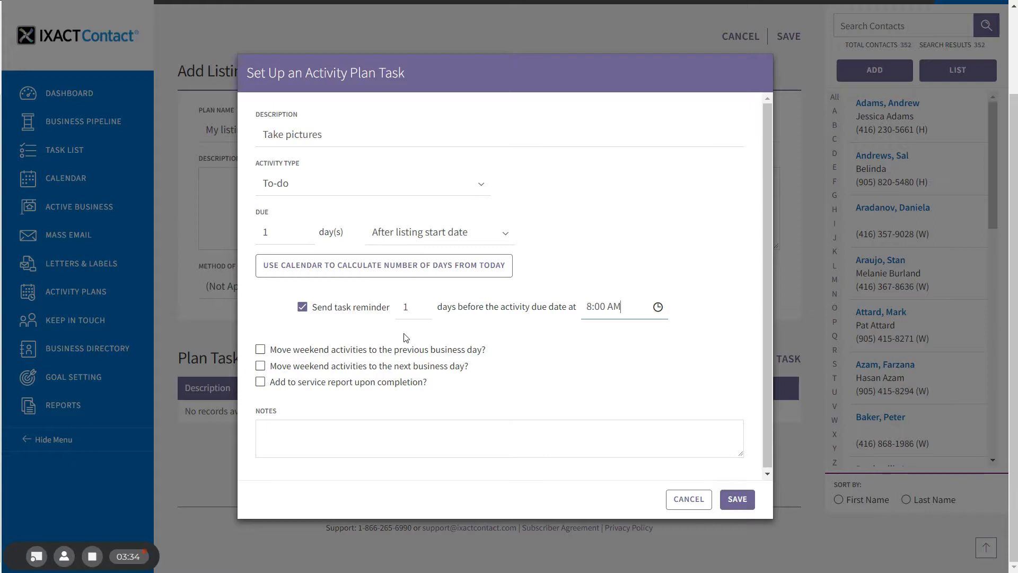
- Move weekend activities to the next business day, include the task in the service report upon completion, and save the task and plan
left_click(261, 350)
left_click(260, 367)
left_click(260, 384)
left_click(738, 500)
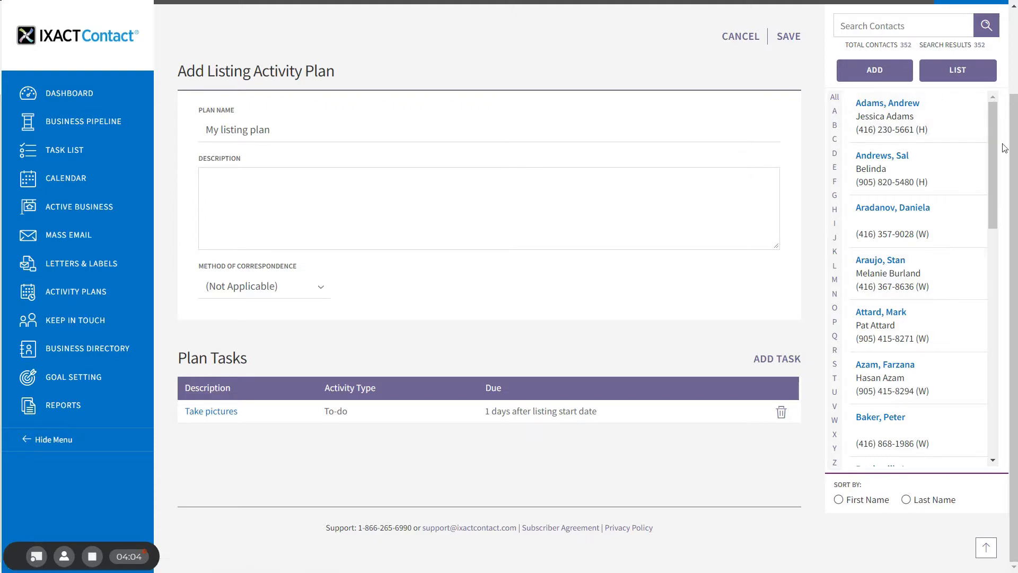
scroll(993, 129, "up", 2)
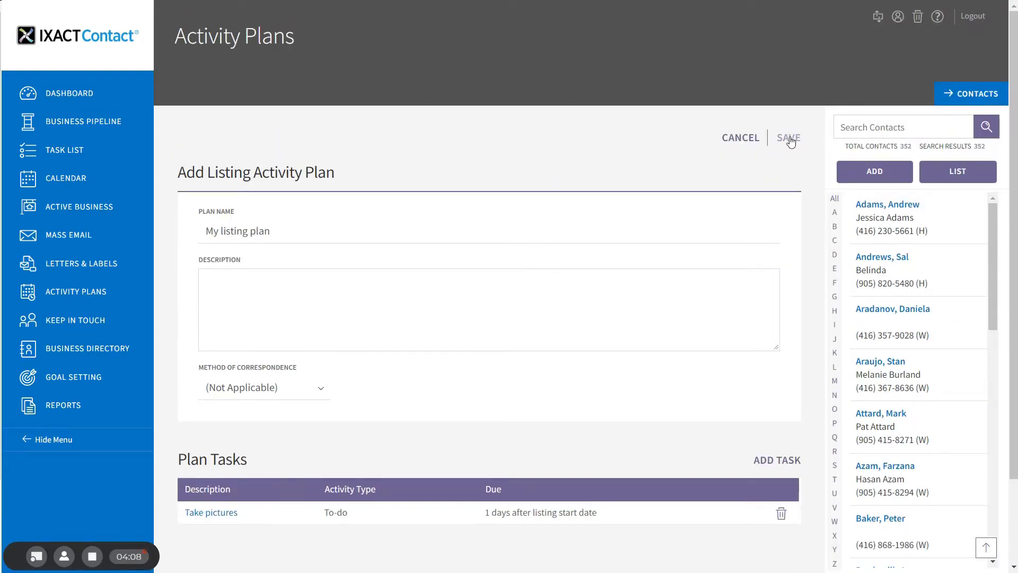
left_click(788, 138)
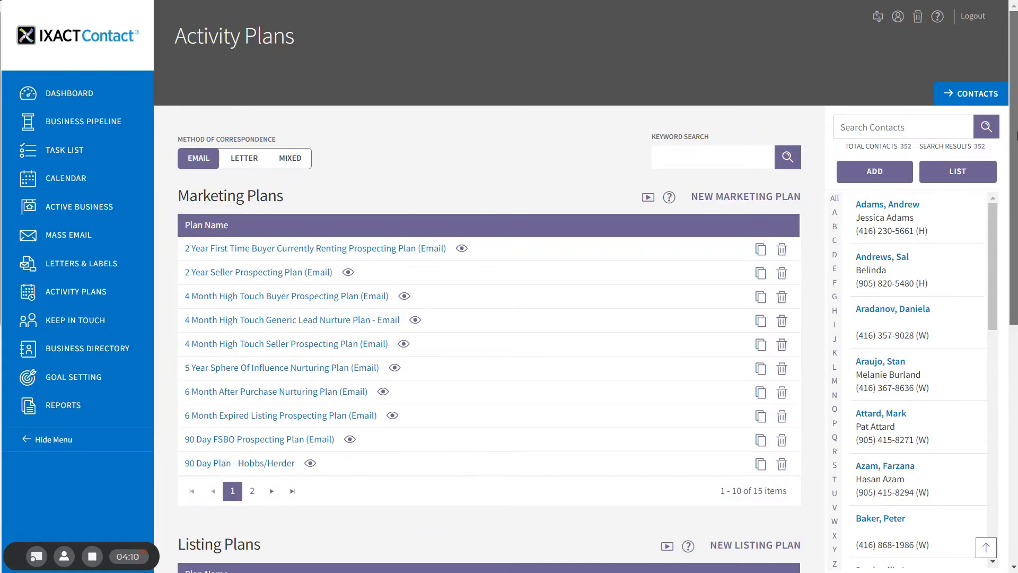
scroll(1015, 350, "down", 7)
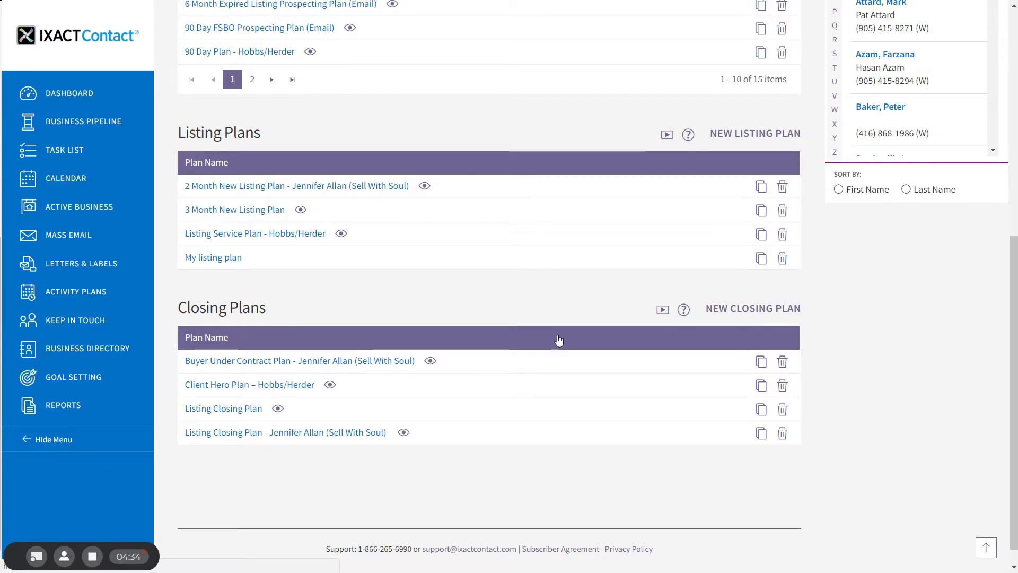
left_click(746, 309)
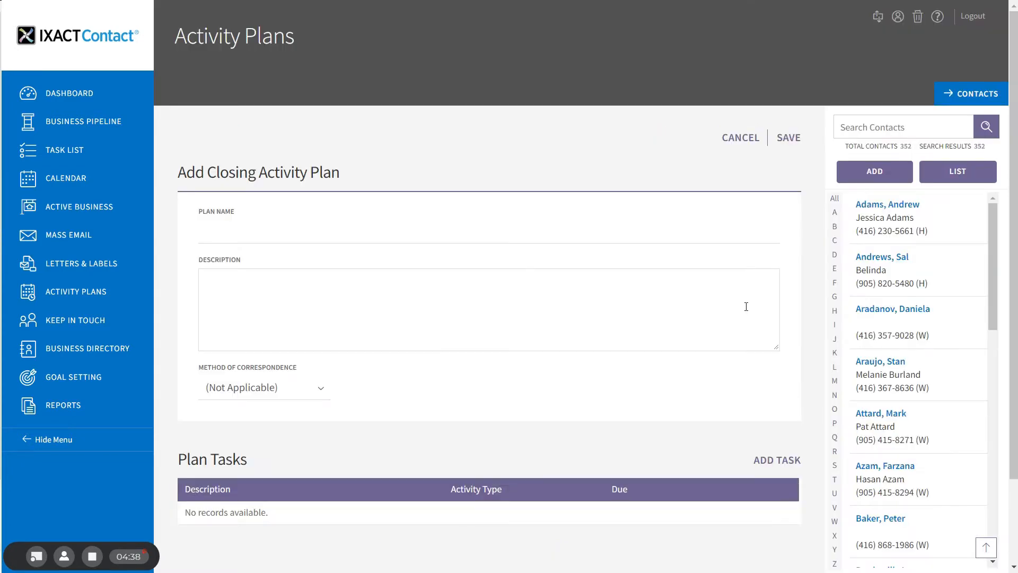
left_click(279, 231)
type("M")
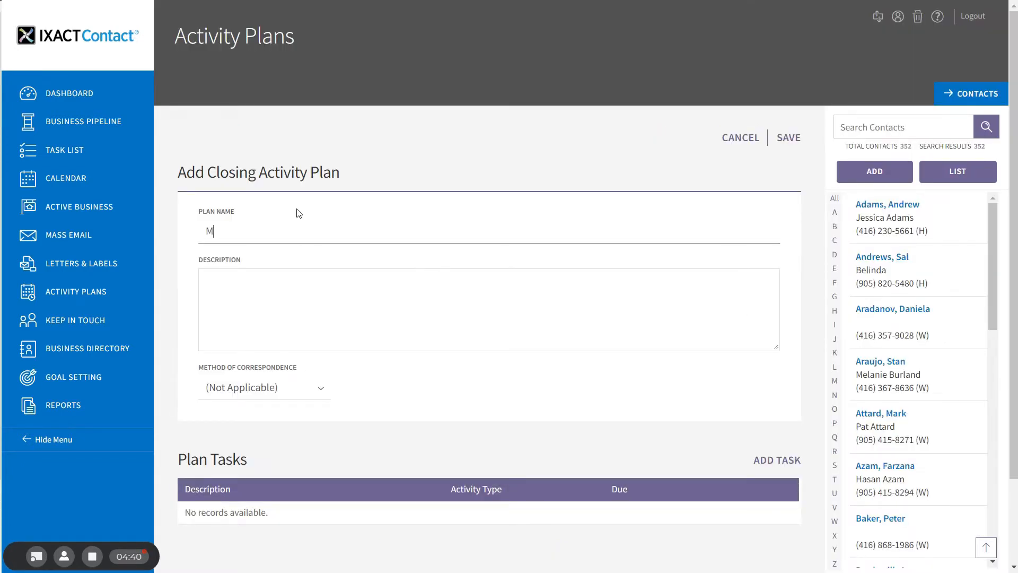
type("y Closing planm")
key("BackSpace")
left_click(772, 465)
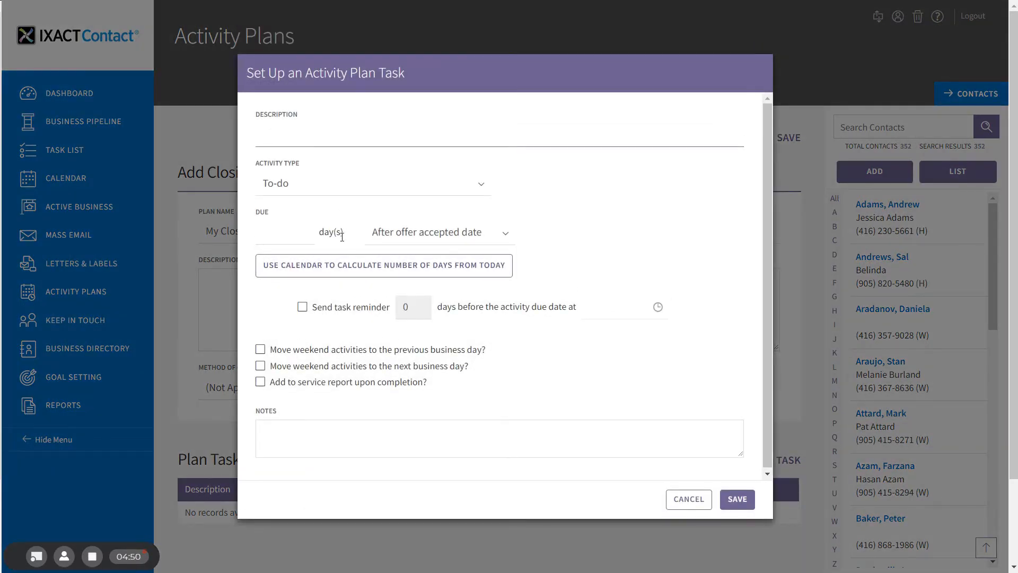
left_click(443, 238)
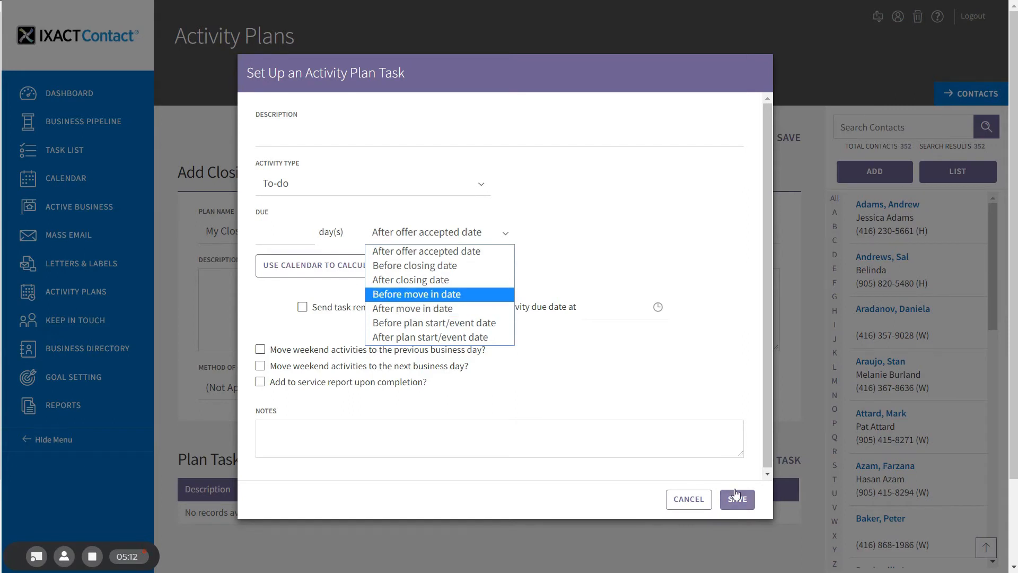
left_click(686, 506)
left_click(686, 502)
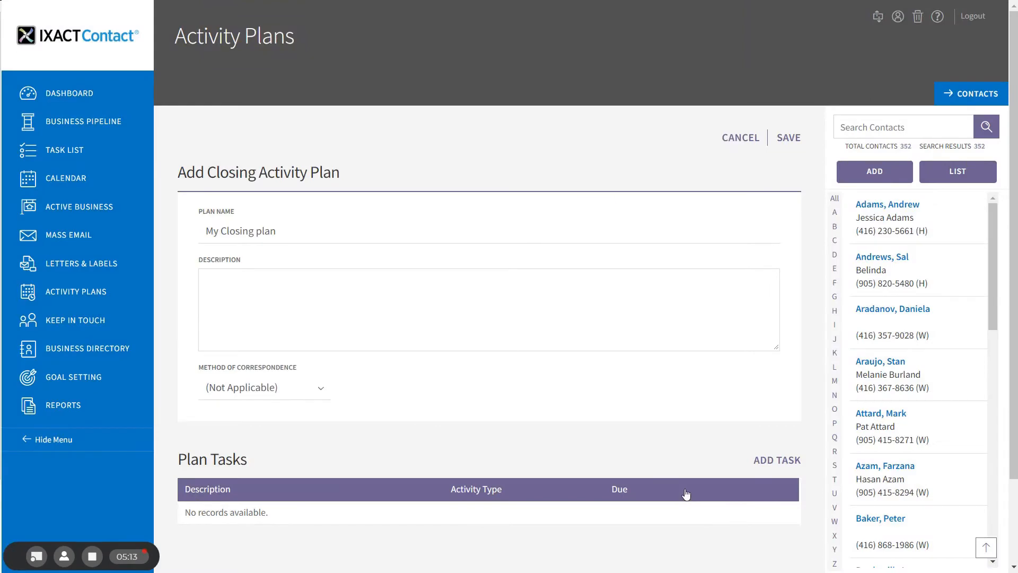
left_click(730, 139)
- Reopen "My listing plan", review the settings of its "Take pictures" task, and save the task
scroll(350, 260, "down", 8)
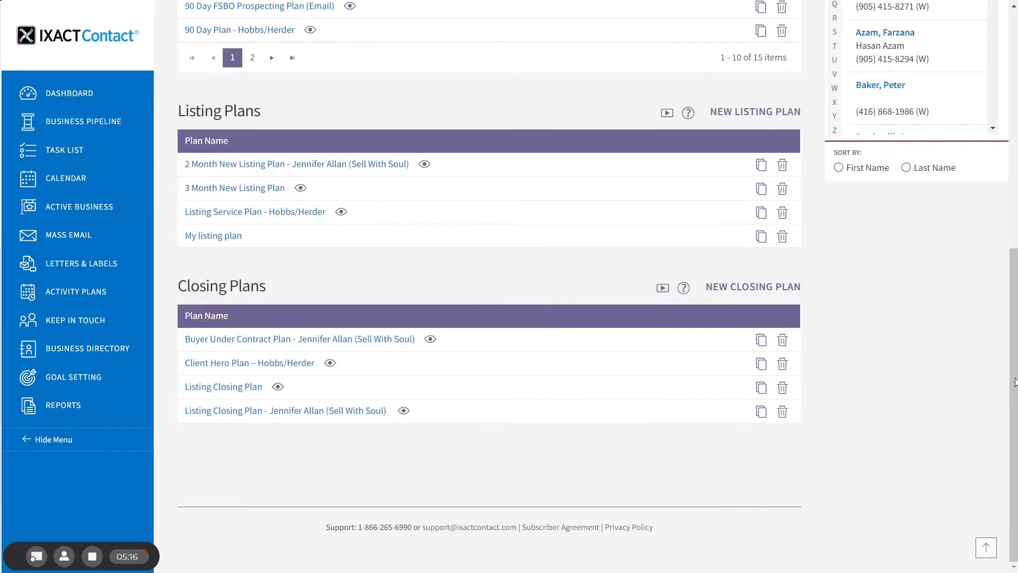
left_click(229, 241)
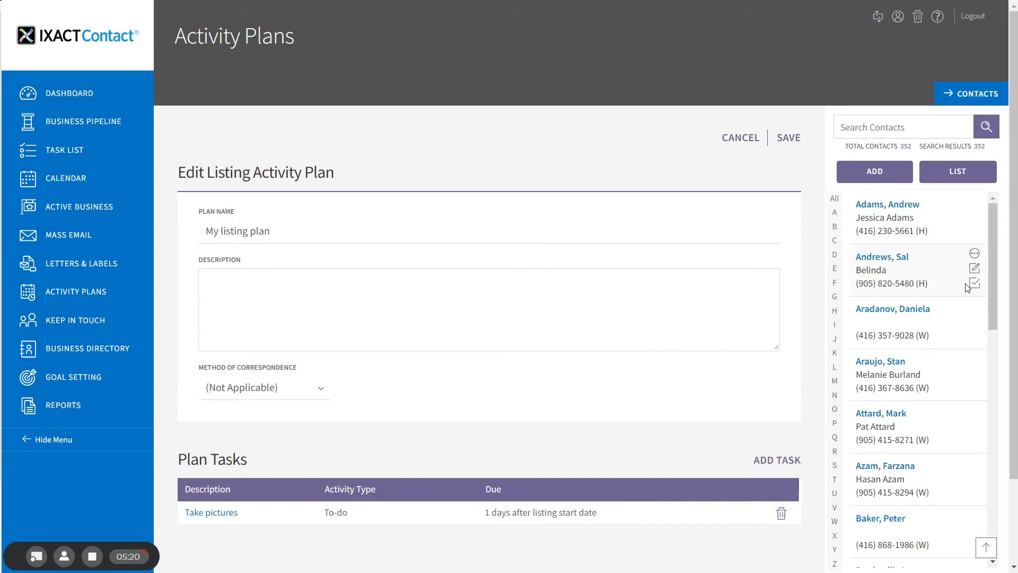
scroll(805, 427, "down", 3)
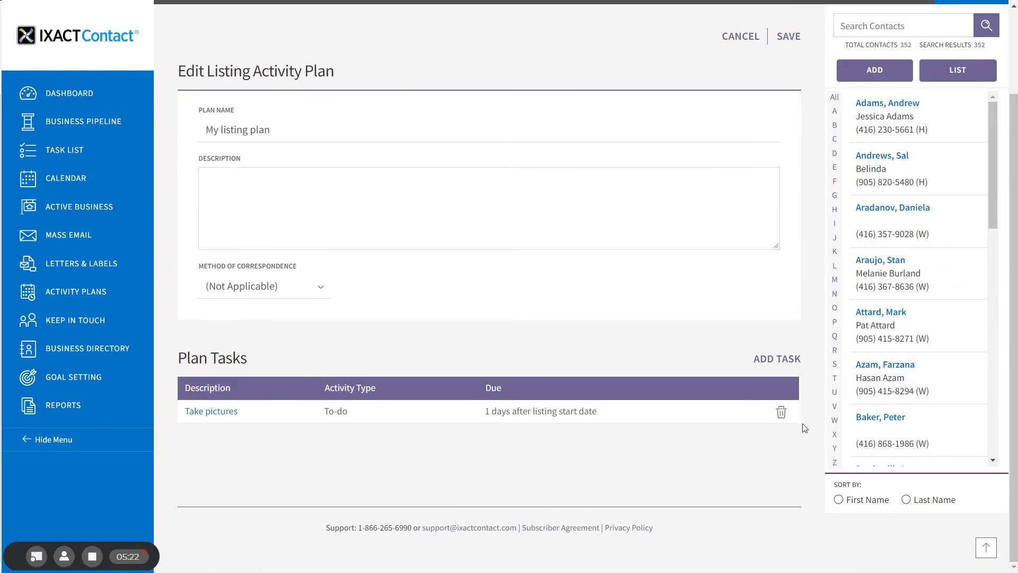
left_click(214, 416)
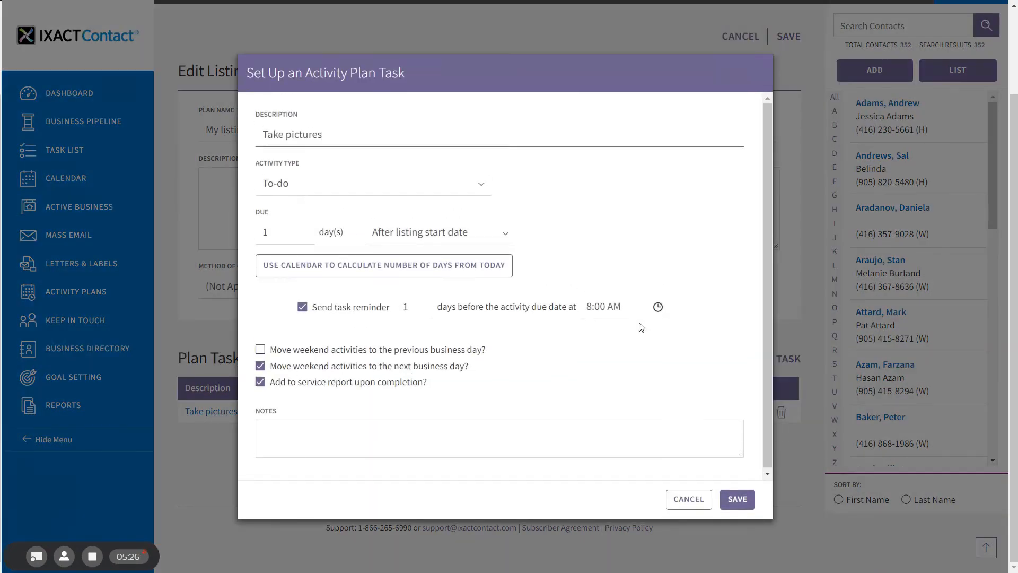
left_click(737, 500)
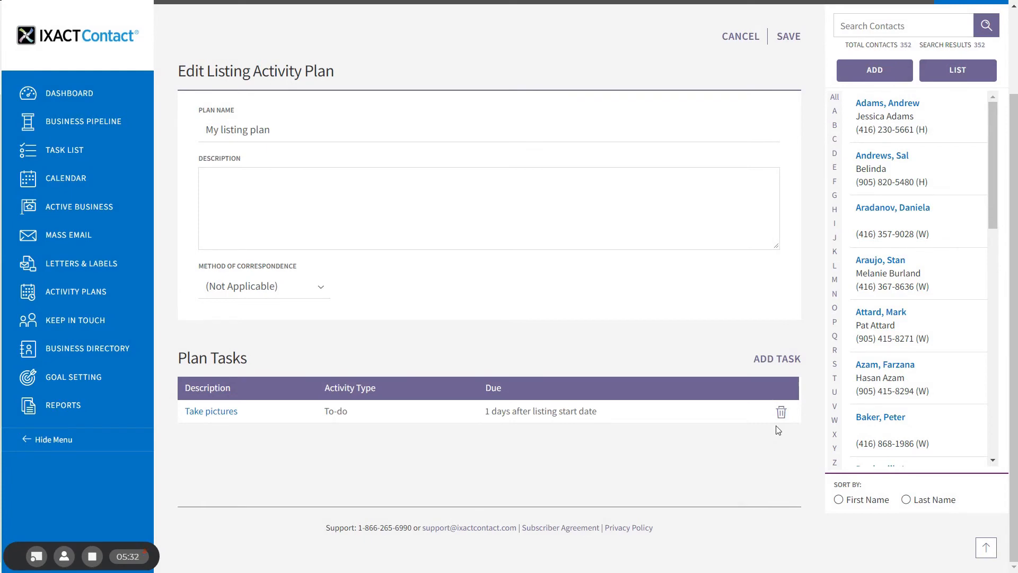
- Request deletion of the "Take pictures" task, cancel it to keep the task, and save the listing plan
left_click(782, 414)
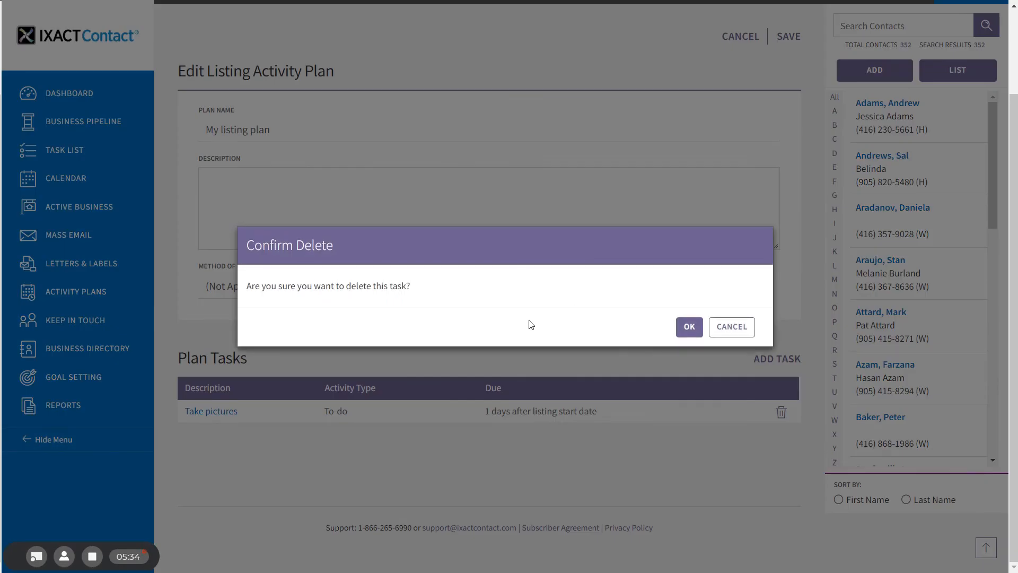
left_click(731, 326)
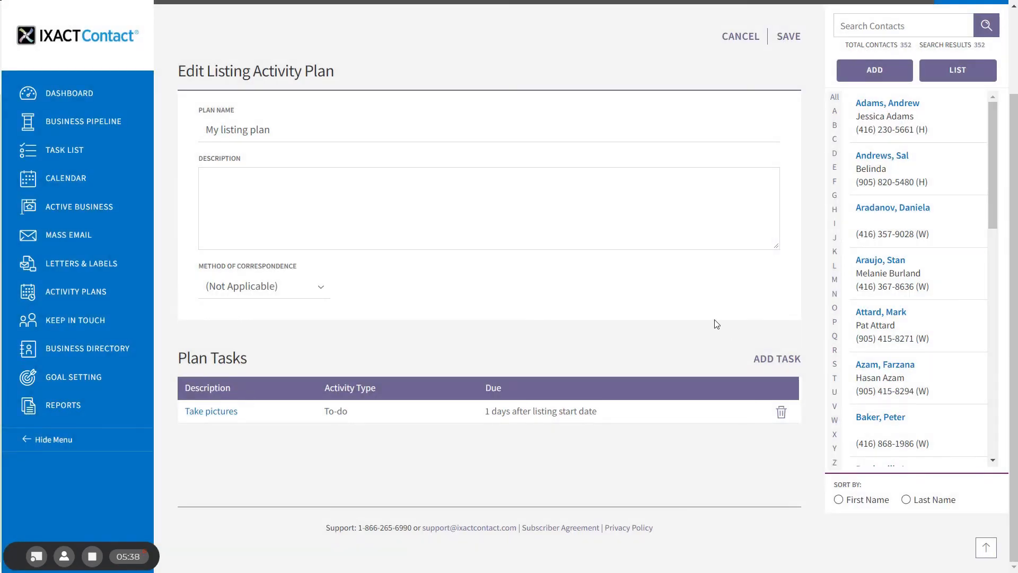
scroll(1016, 235, "up", 2)
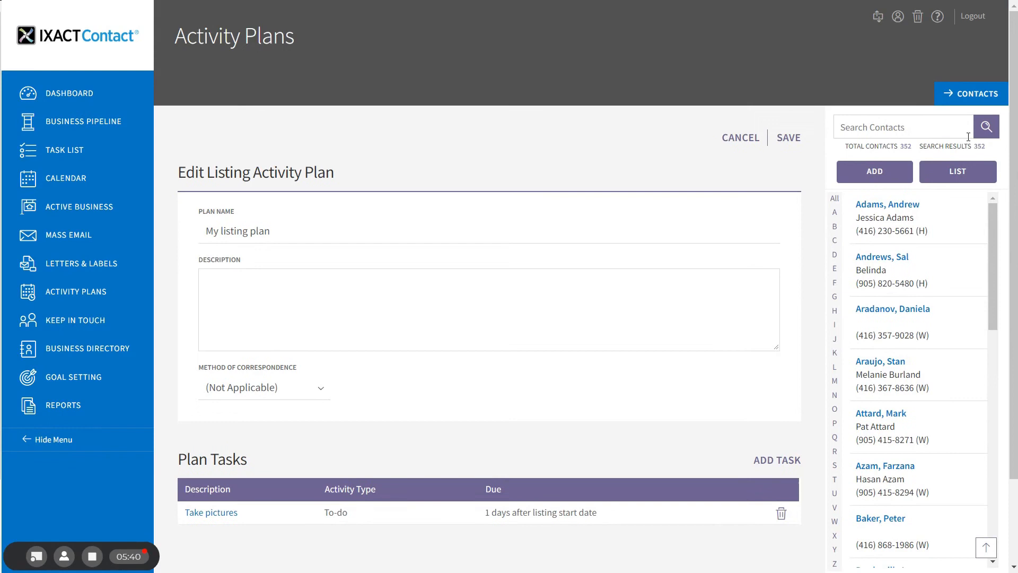
left_click(786, 140)
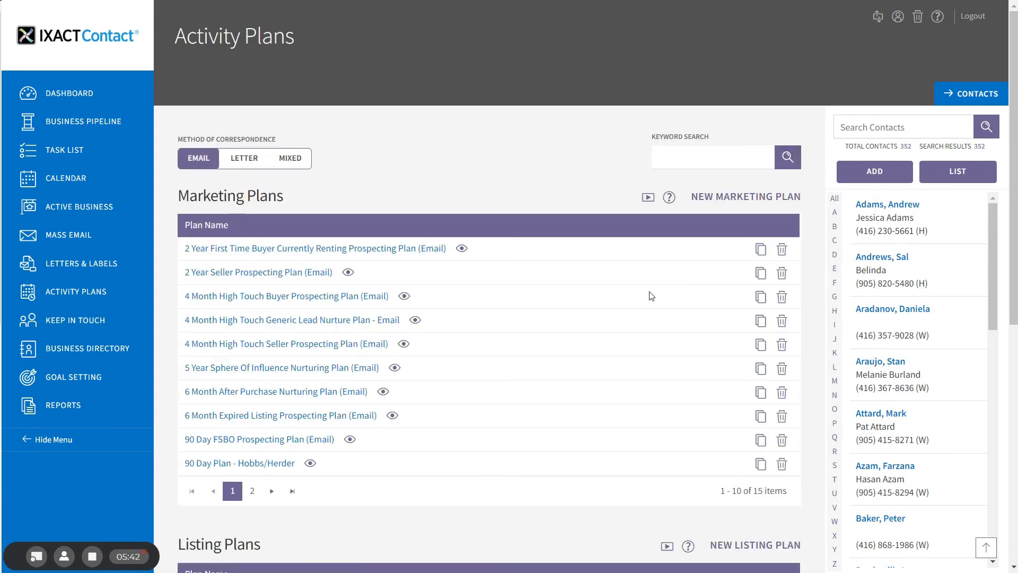